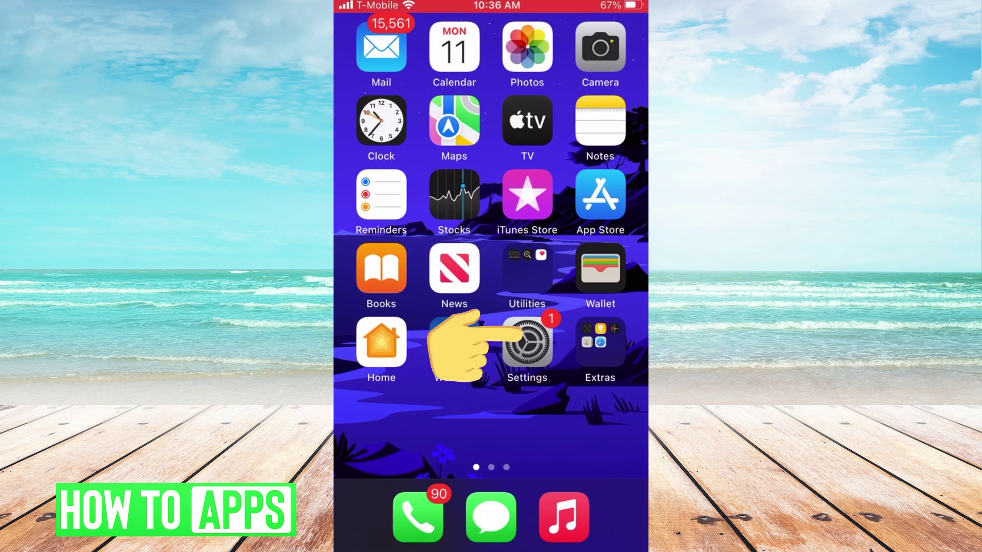
- Turn Wi-Fi off and back on in the Wi-Fi settings
click(527, 347)
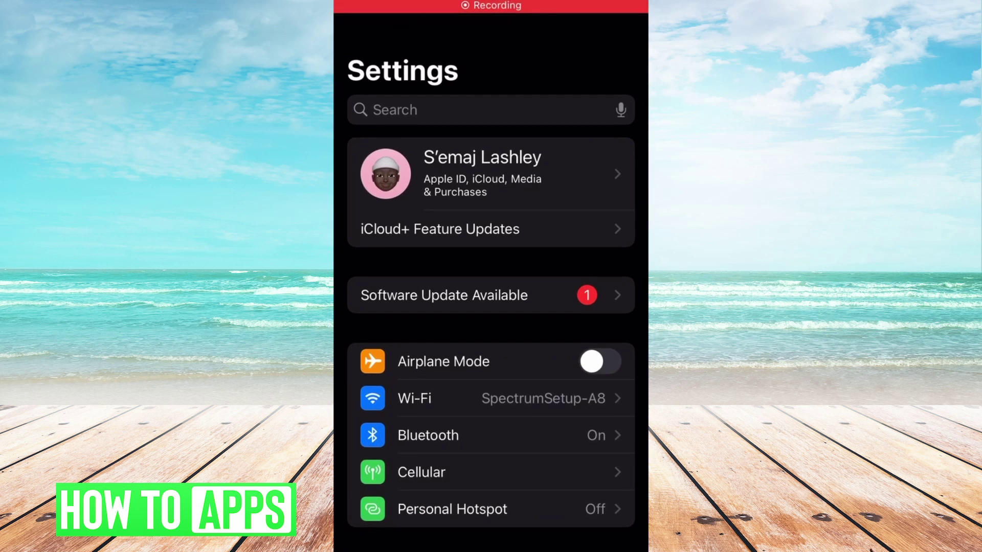
click(491, 398)
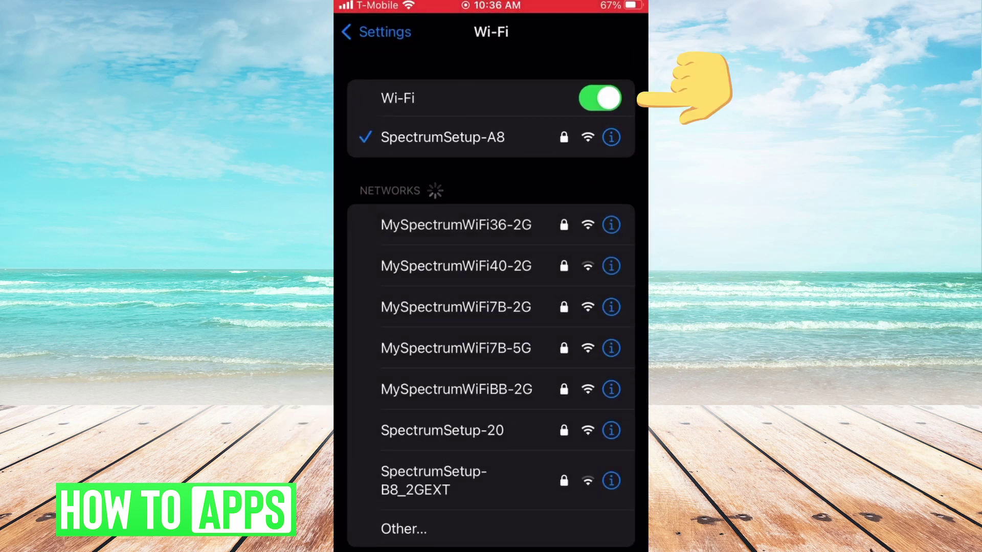
click(600, 97)
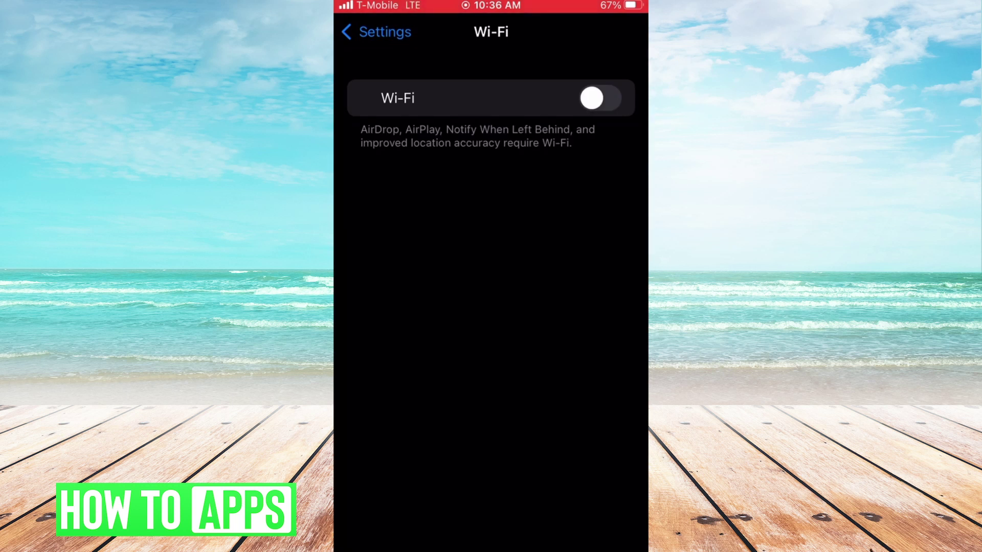
click(601, 98)
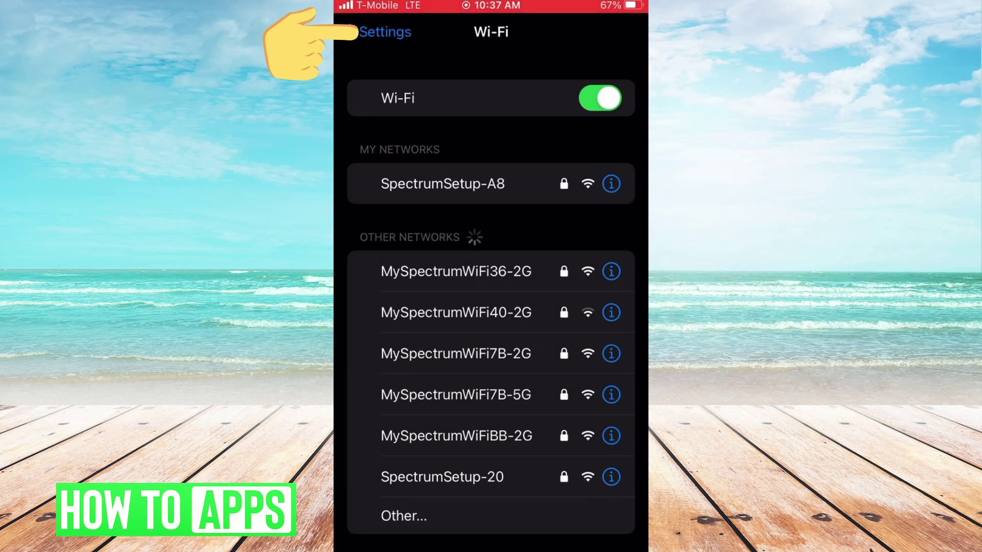
- Toggle Airplane Mode on and off, then go to the Cellular settings page
click(376, 31)
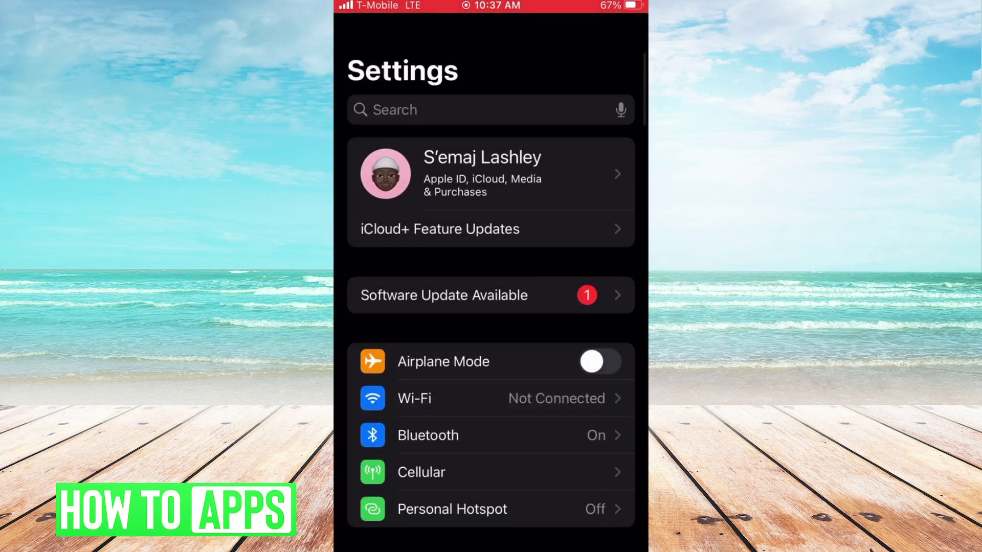
click(600, 361)
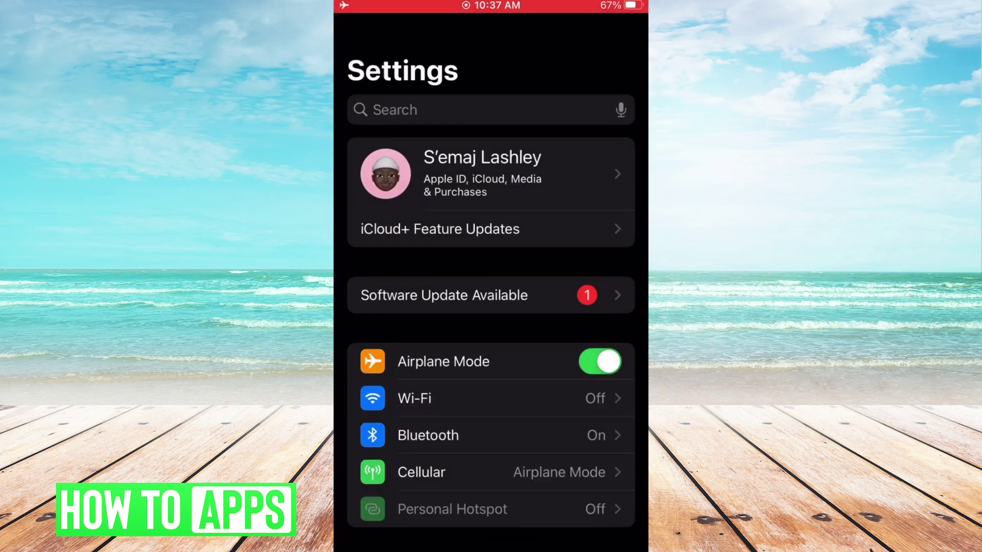
click(600, 362)
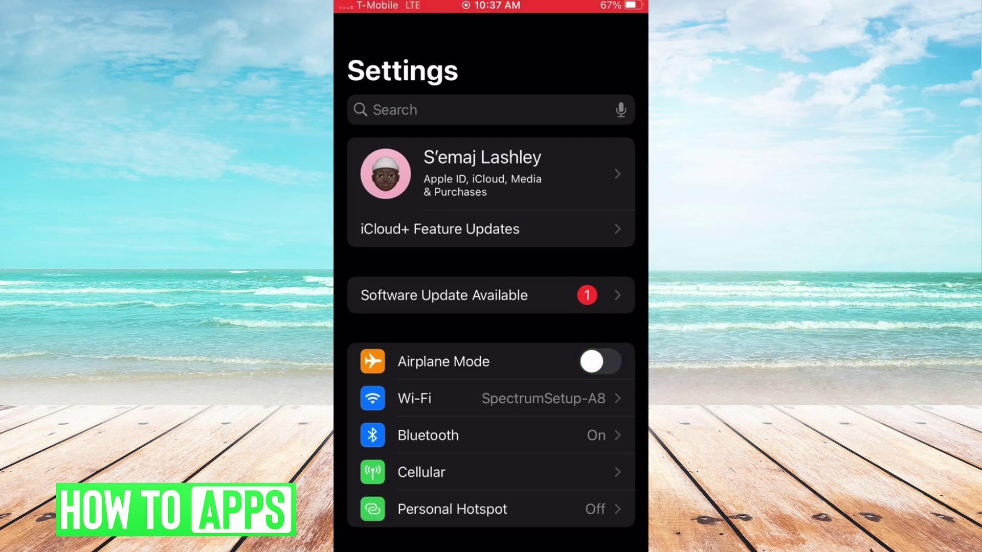
click(490, 472)
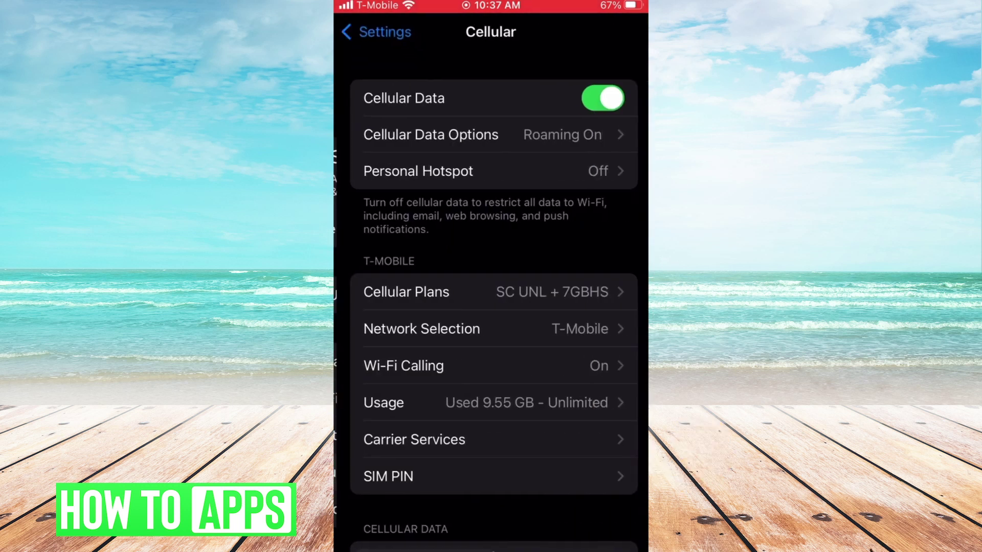
- Cycle the Cellular Data switch off and on, then go back to Settings
click(600, 99)
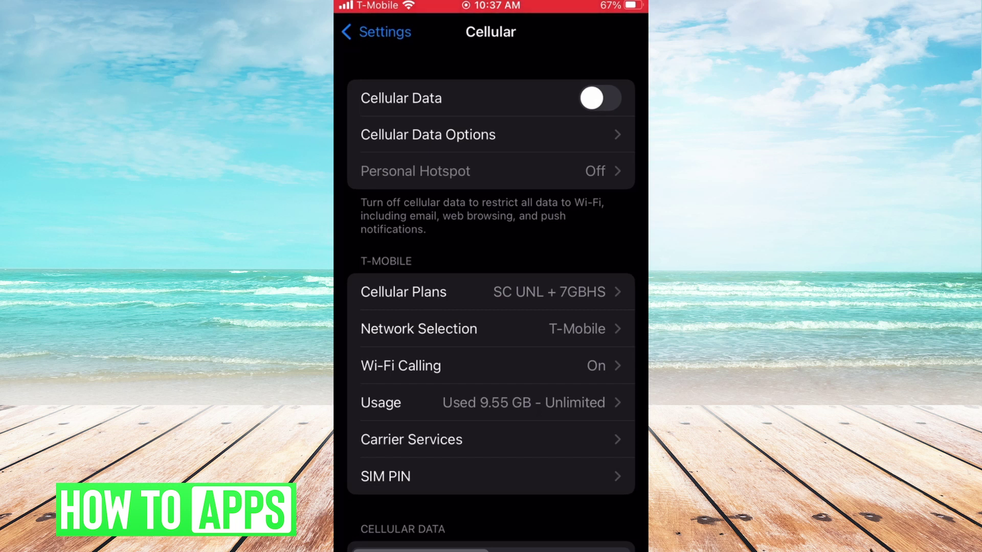
click(600, 99)
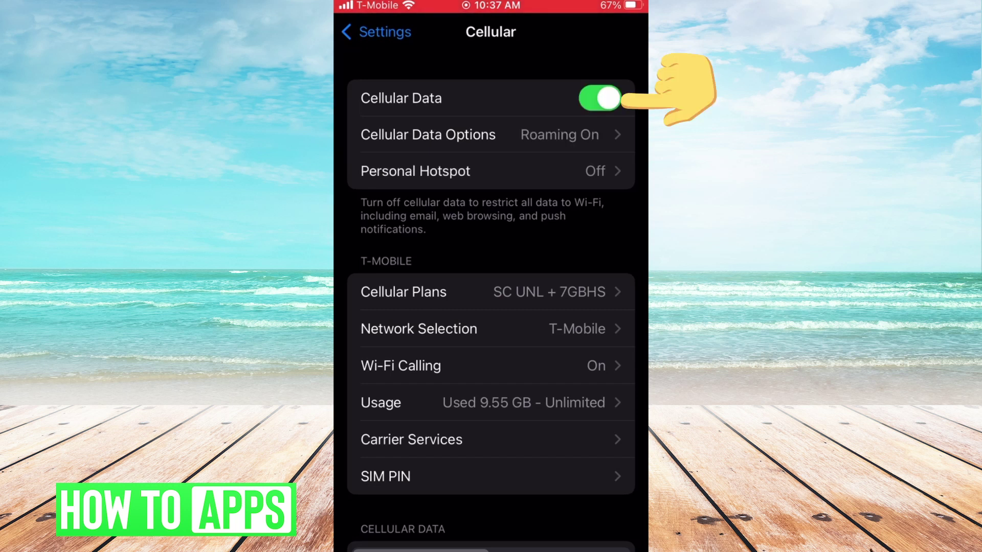
click(376, 31)
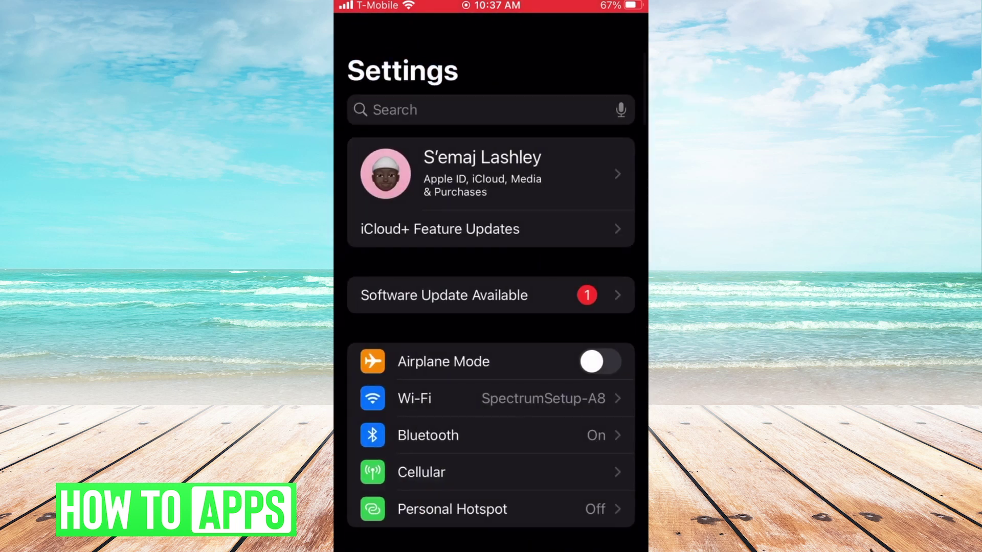
scroll(491, 307, down, 5)
scroll(492, 307, down, 5)
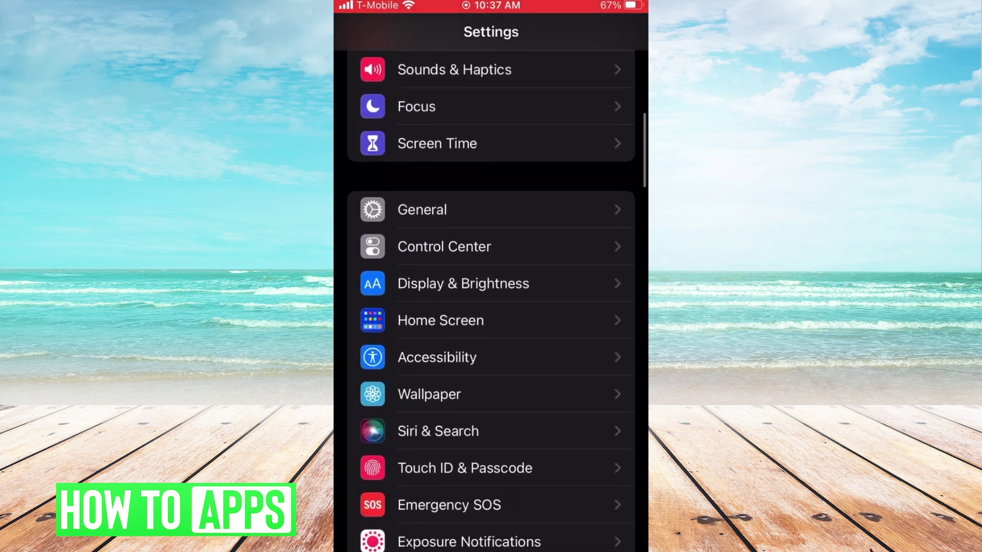
- Open General > Transfer or Reset iPhone and view the Reset options, dismissing them unchanged
click(422, 155)
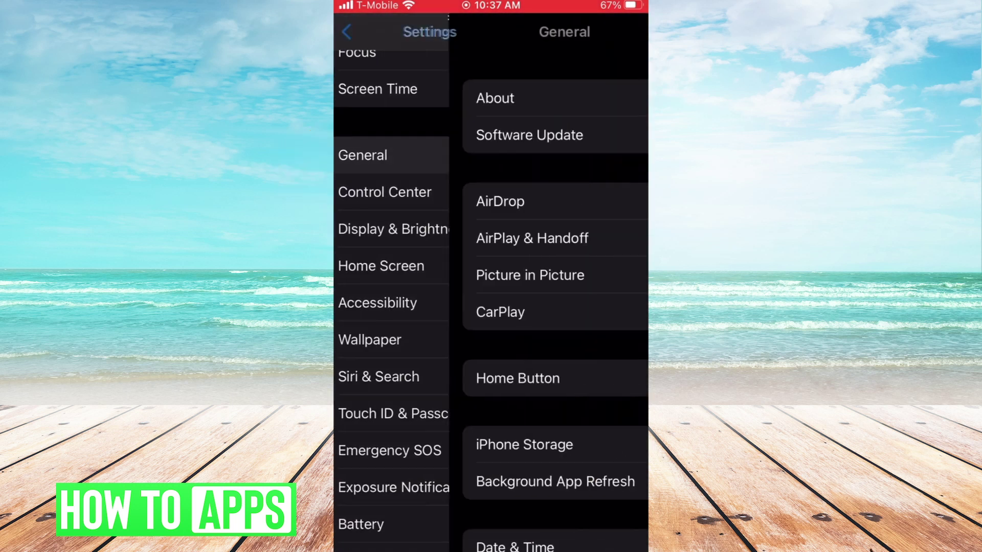
scroll(491, 307, down, 5)
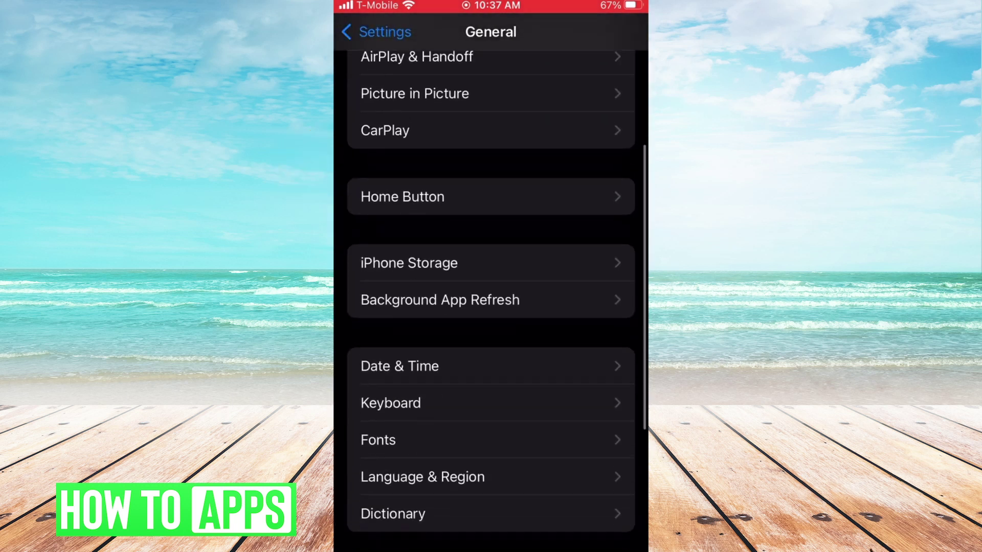
scroll(492, 307, down, 5)
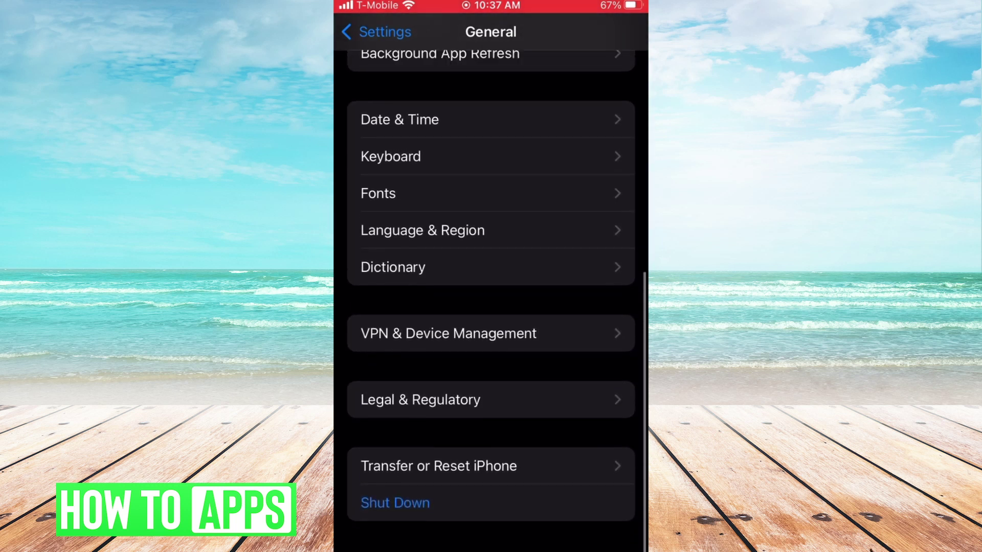
click(491, 470)
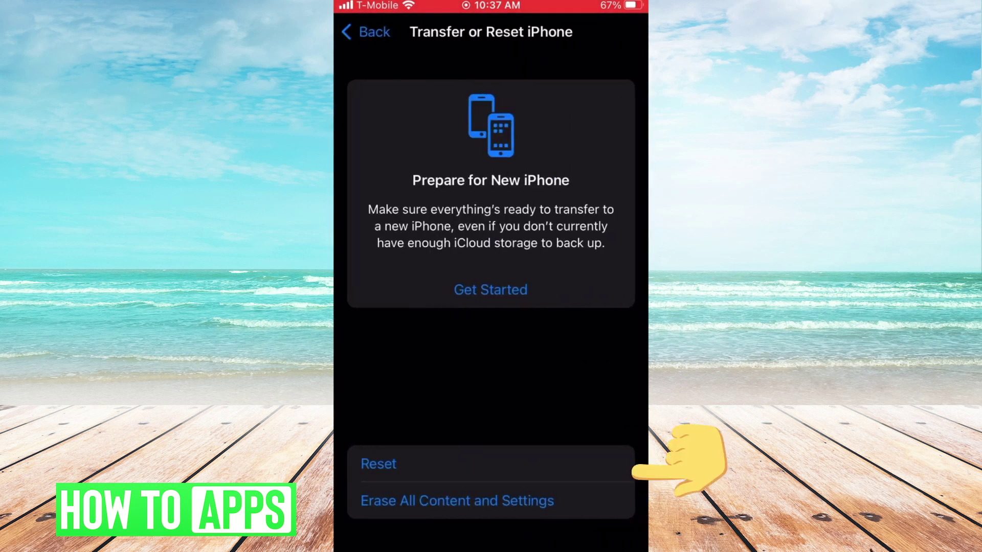
click(490, 464)
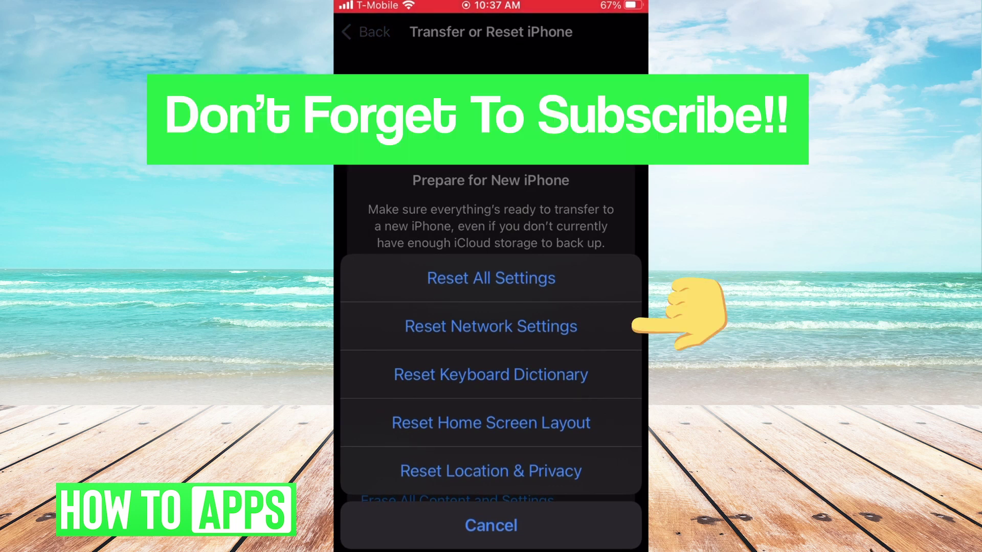
click(491, 526)
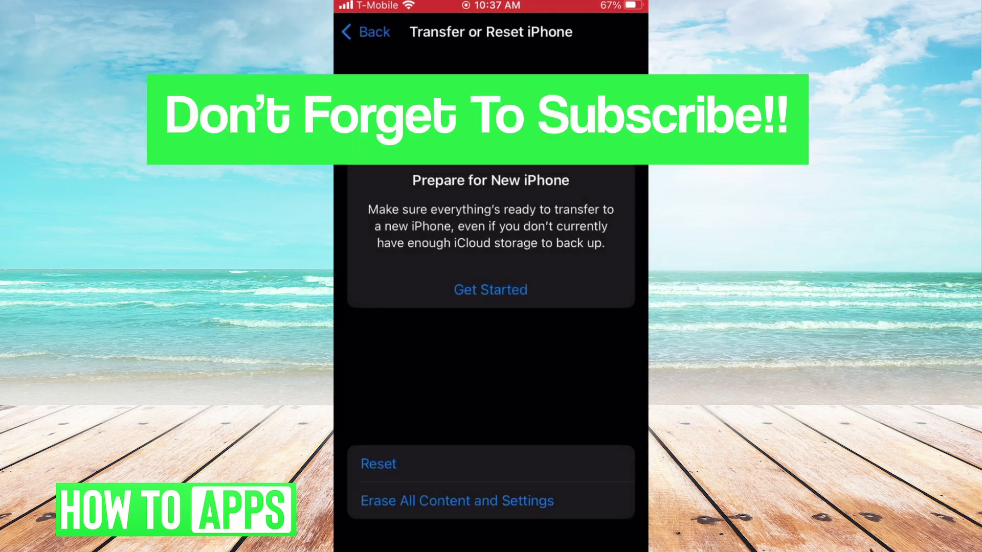